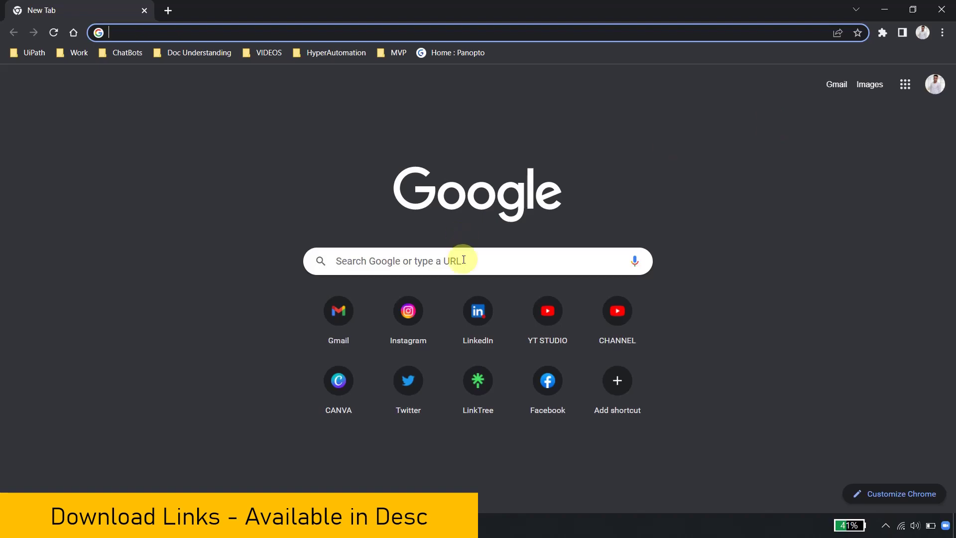
Search Google for "install sql server" and open Microsoft's SQL Server Downloads page from the results
left_click(407, 260)
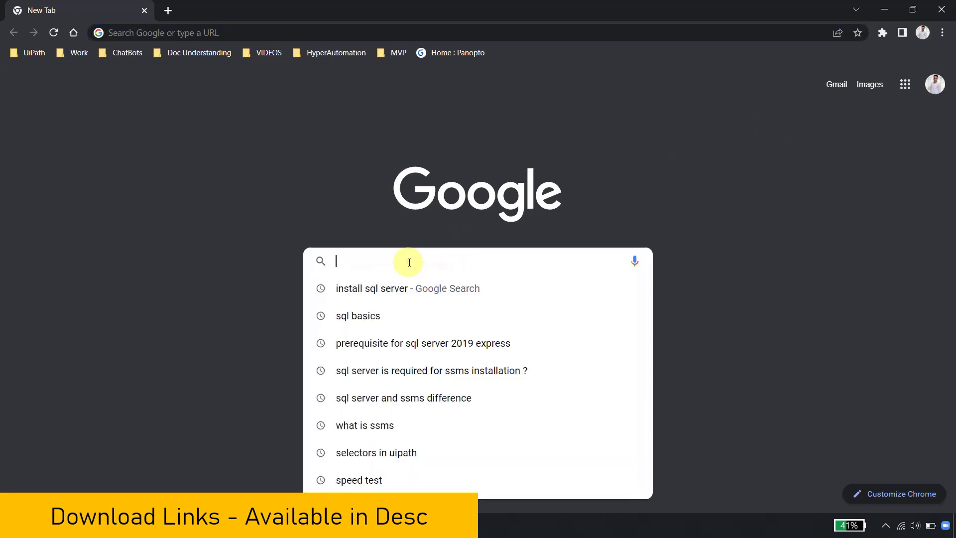
key("Down")
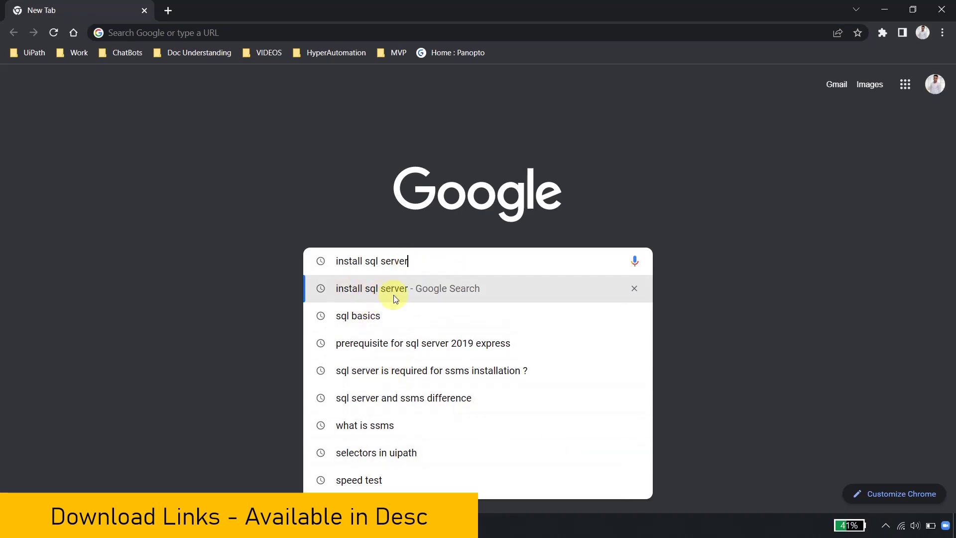
left_click(373, 292)
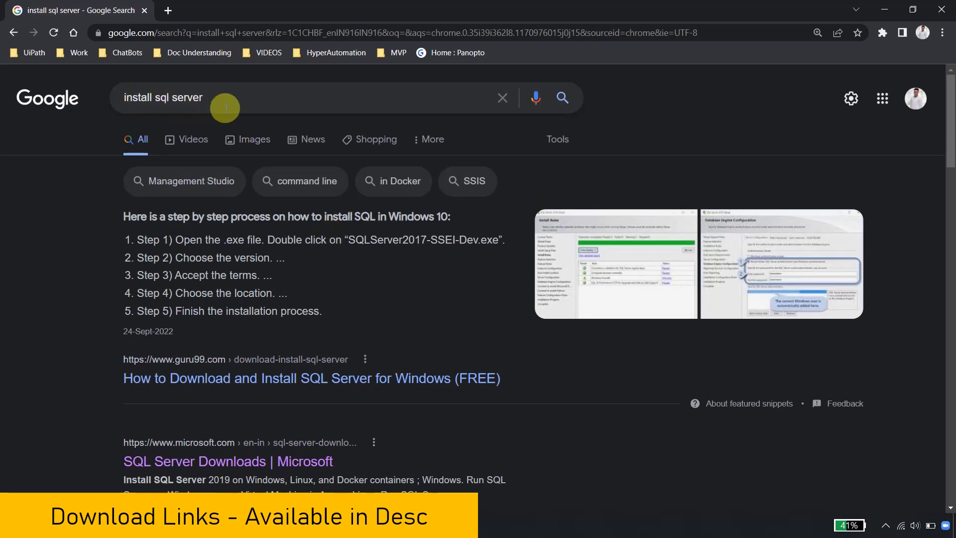
scroll(50, 295, "down", 3)
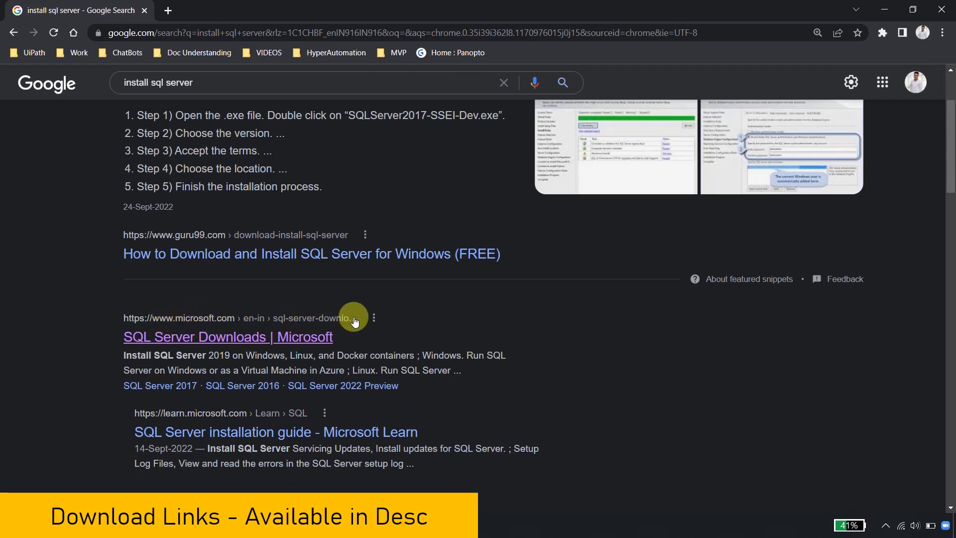
left_click(254, 338)
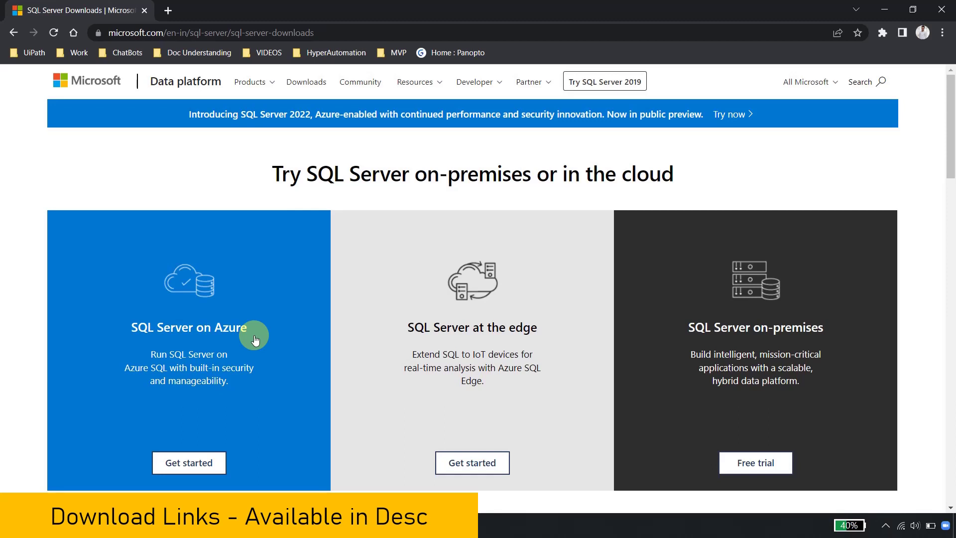
Review the free Developer and Express editions and download the SQL Server 2019 Express installer
left_click(324, 32)
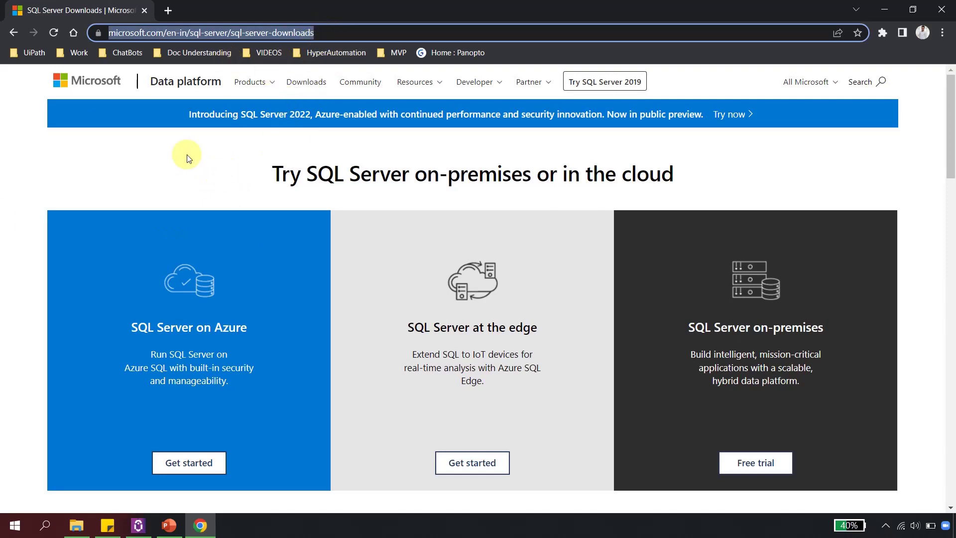
left_click(43, 164)
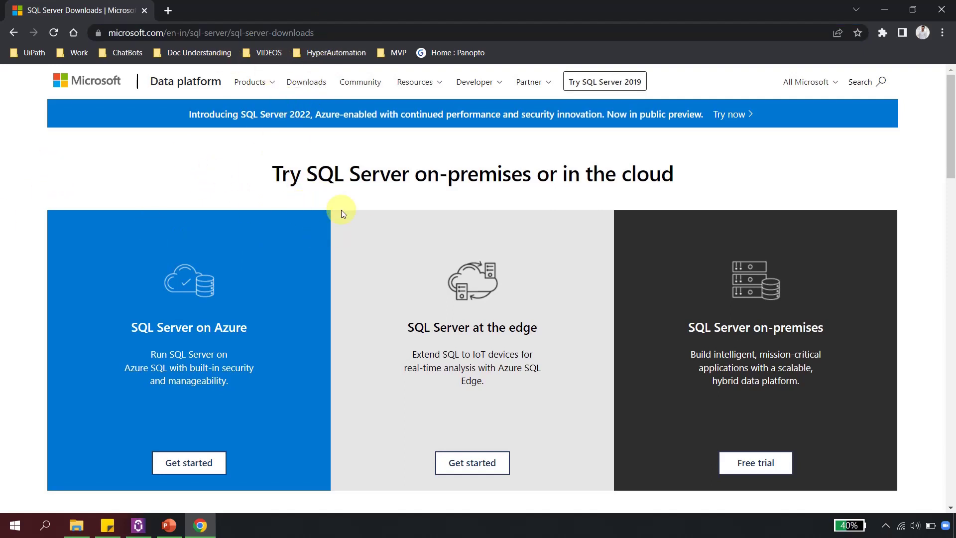
scroll(318, 238, "down", 6)
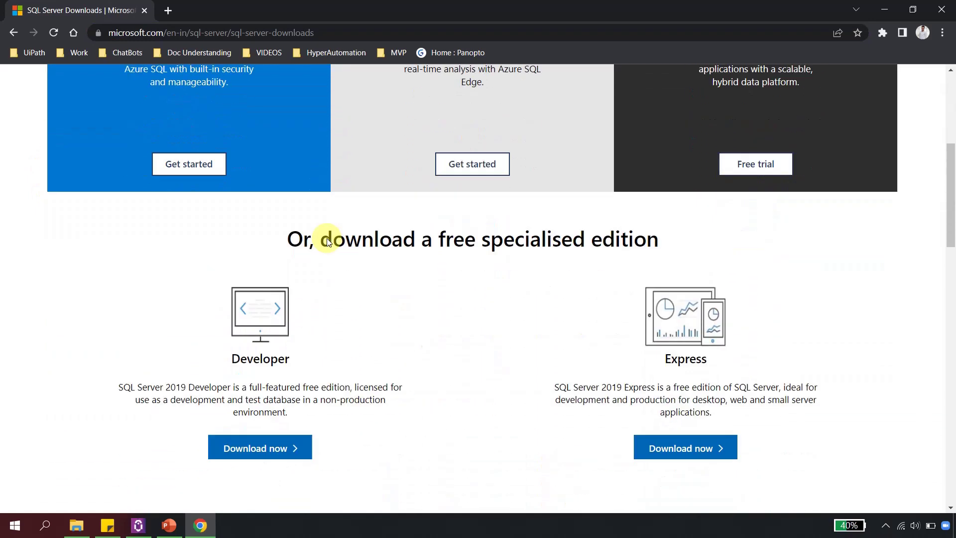
scroll(327, 238, "down", 1)
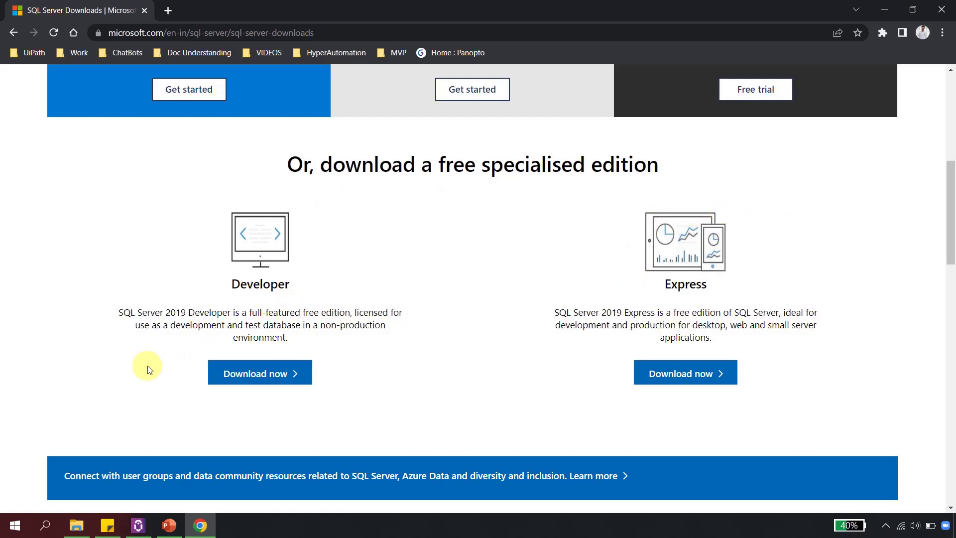
left_click_drag(251, 312, 348, 308)
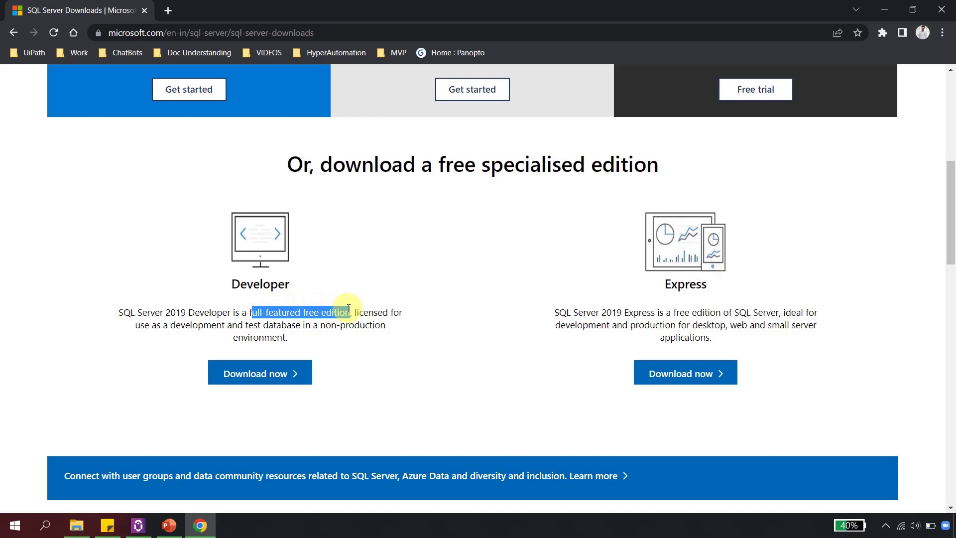
left_click(413, 336)
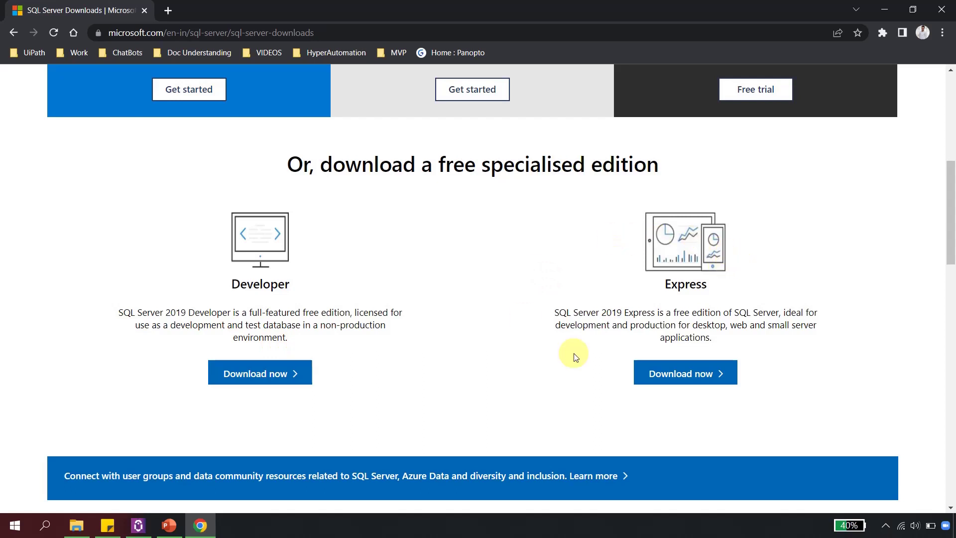
left_click_drag(671, 312, 778, 312)
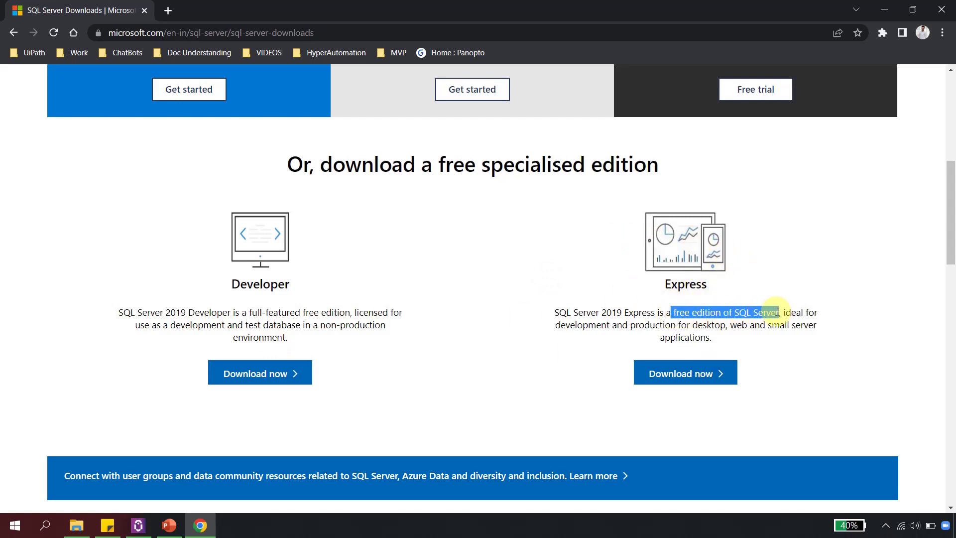
left_click(591, 333)
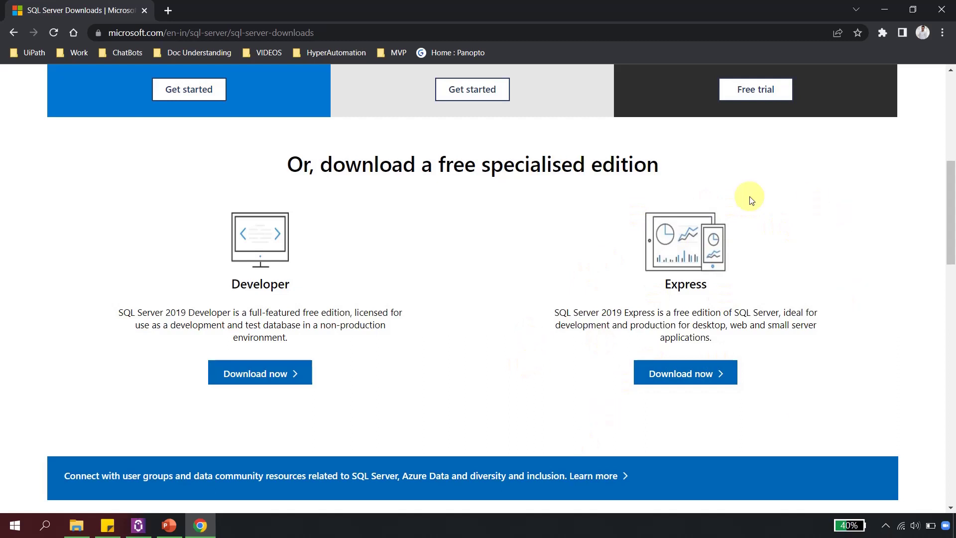
left_click(688, 380)
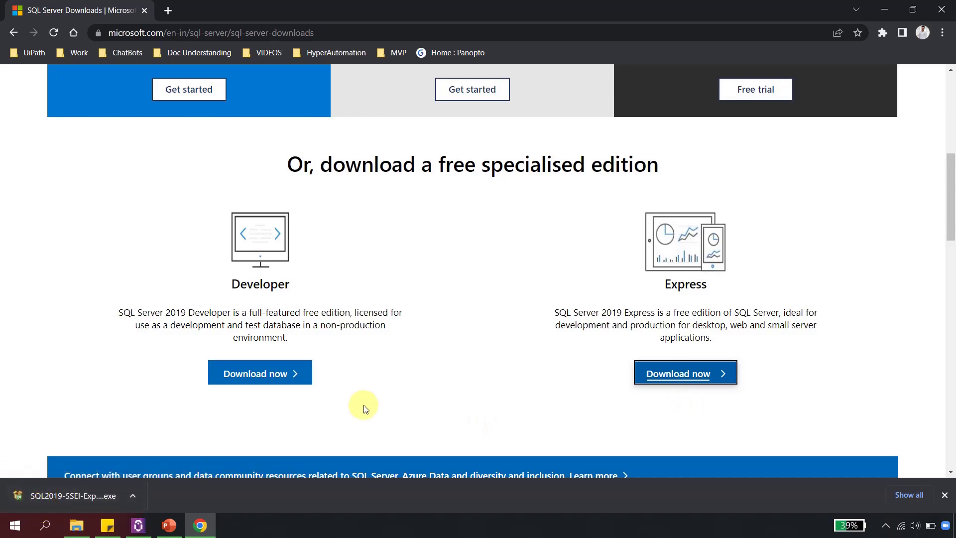
Install SQL Server 2019 Express from the downloaded file with the Basic type, accepting the license terms and keeping the location C:\Program Files\Microsoft SQL Server
left_click(67, 495)
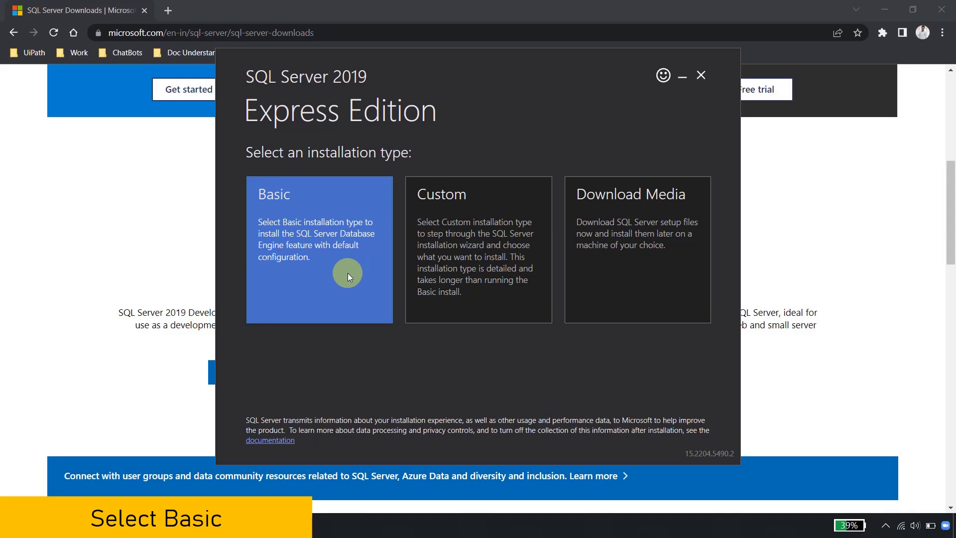
left_click(293, 243)
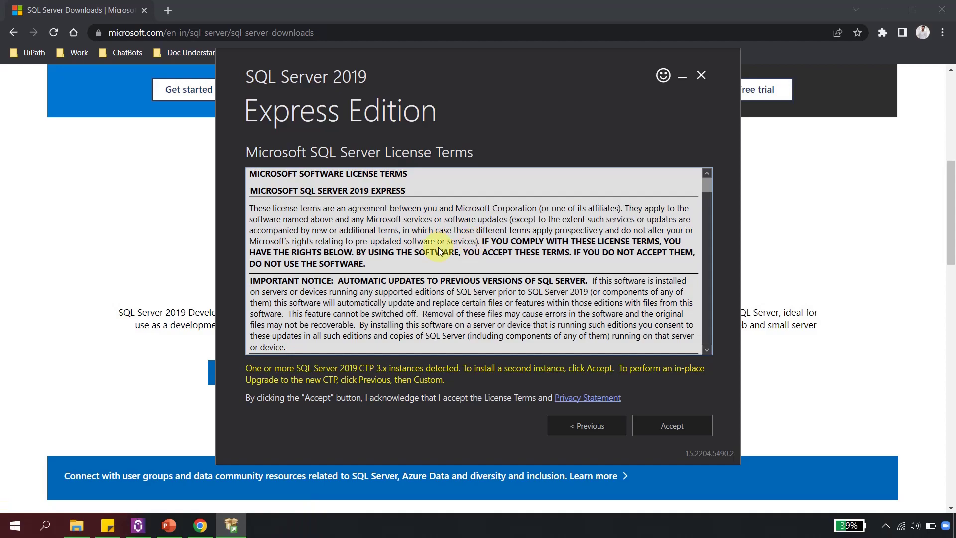
scroll(447, 247, "down", 3)
scroll(445, 248, "down", 15)
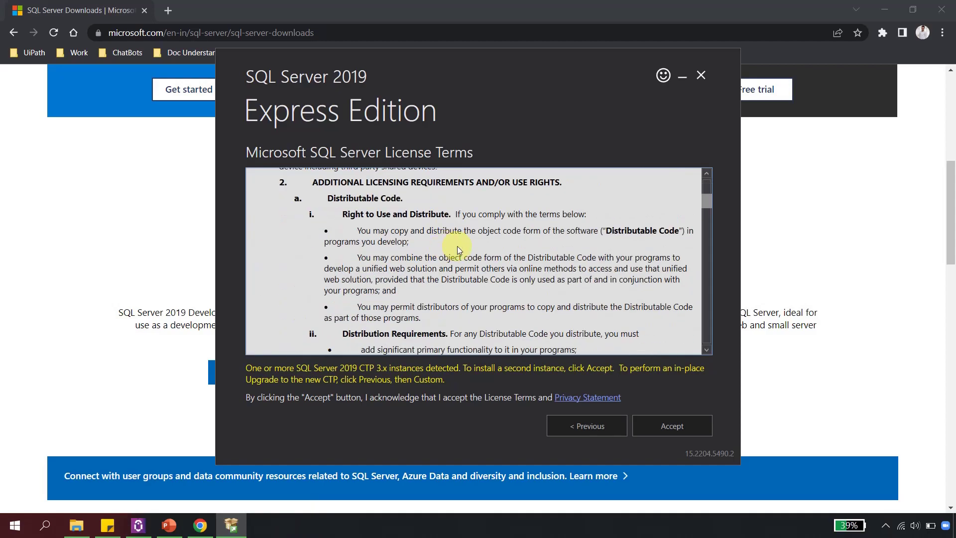
scroll(448, 269, "down", 20)
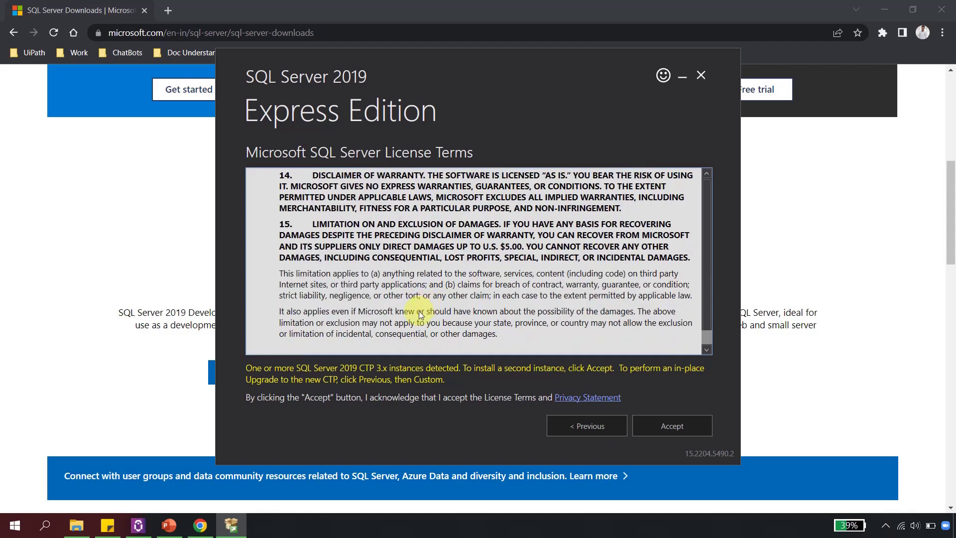
left_click(668, 427)
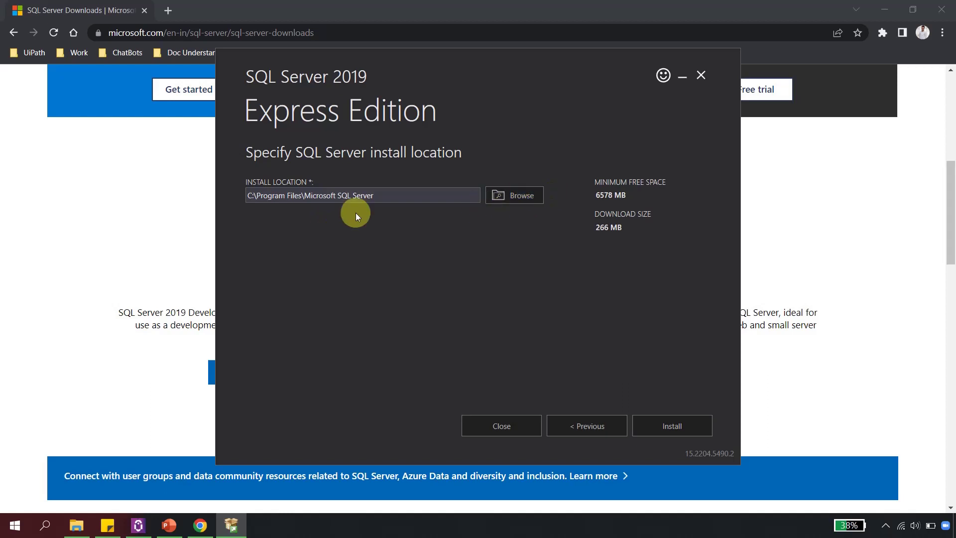
left_click(673, 428)
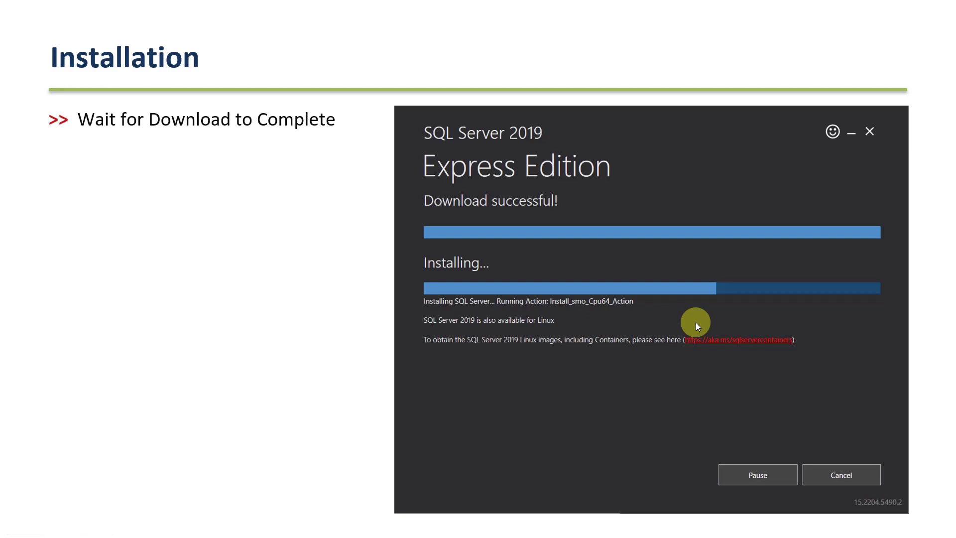
key("Right")
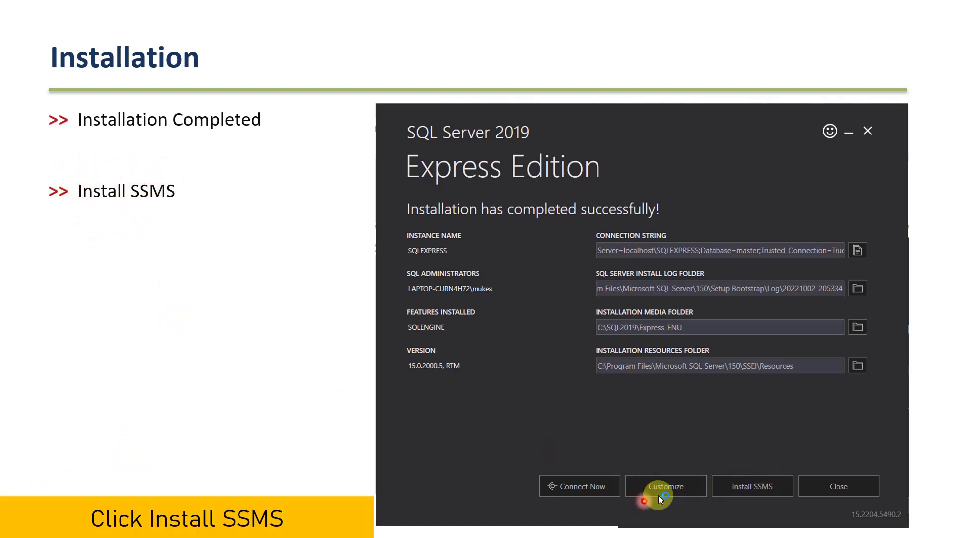
left_click(766, 493)
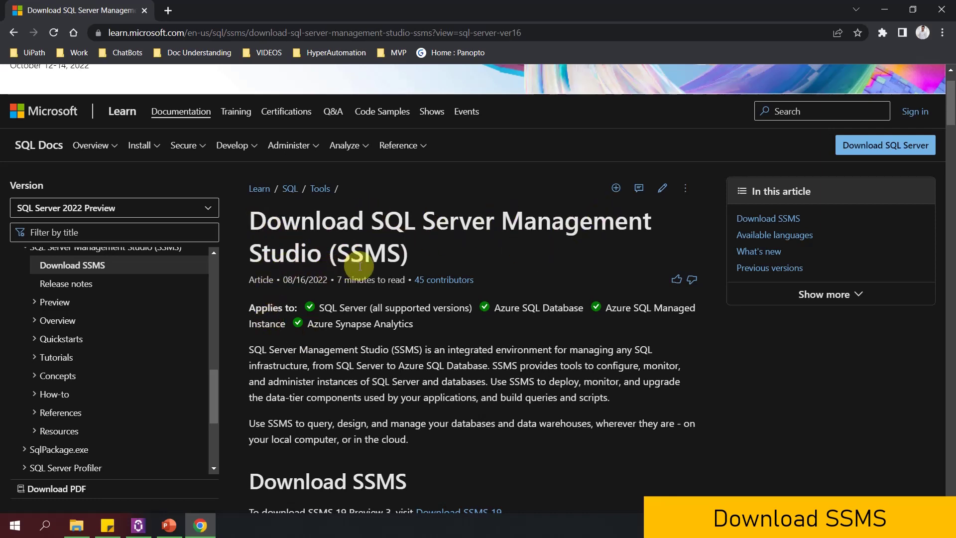
scroll(345, 267, "down", 3)
left_click_drag(260, 325, 364, 325)
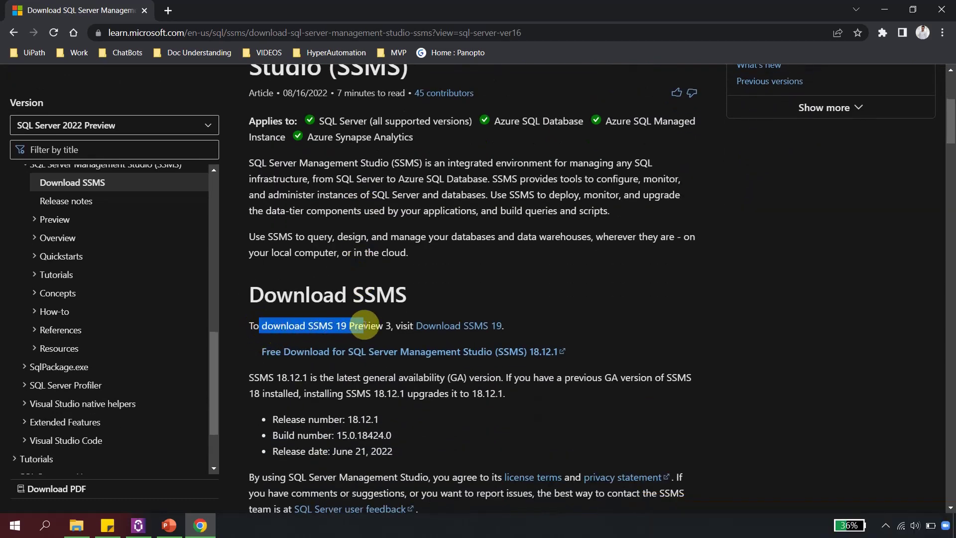
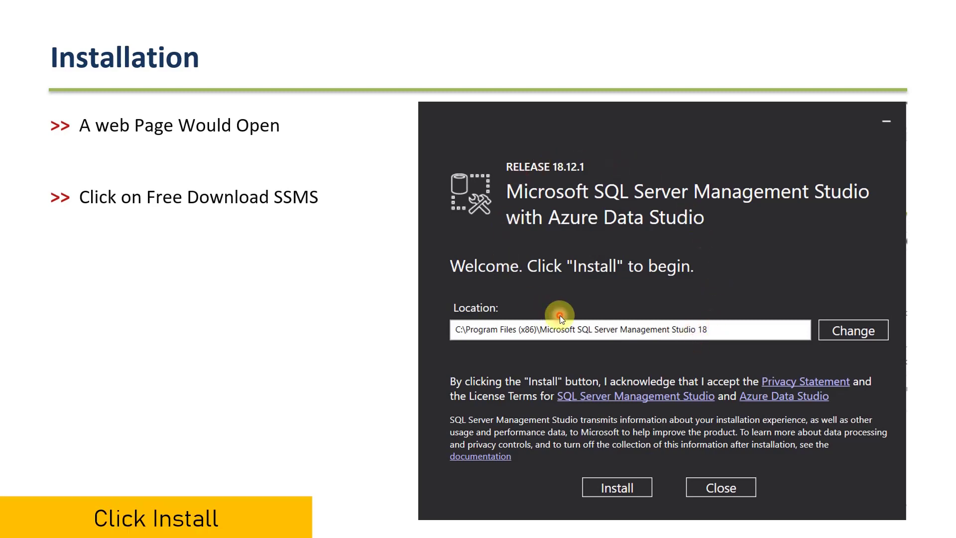
left_click(644, 452)
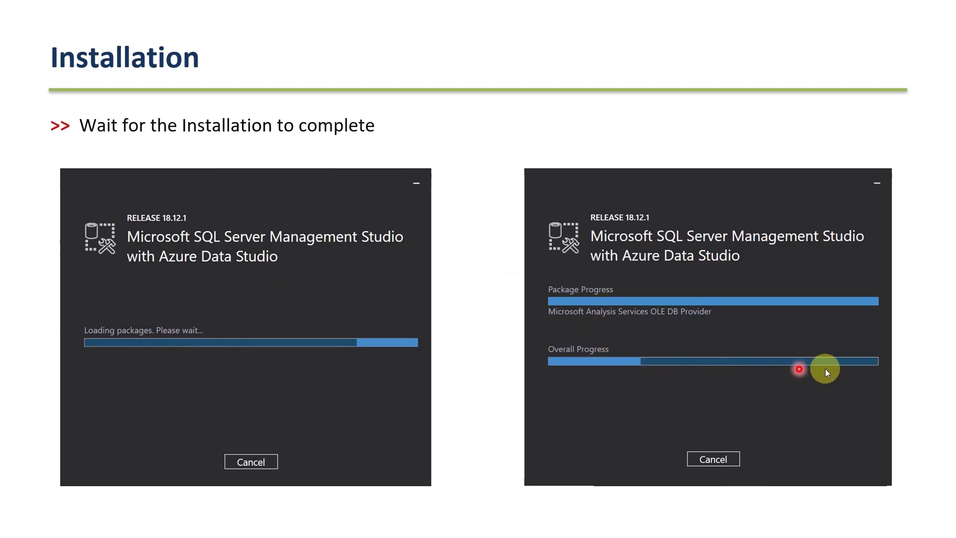
left_click(875, 362)
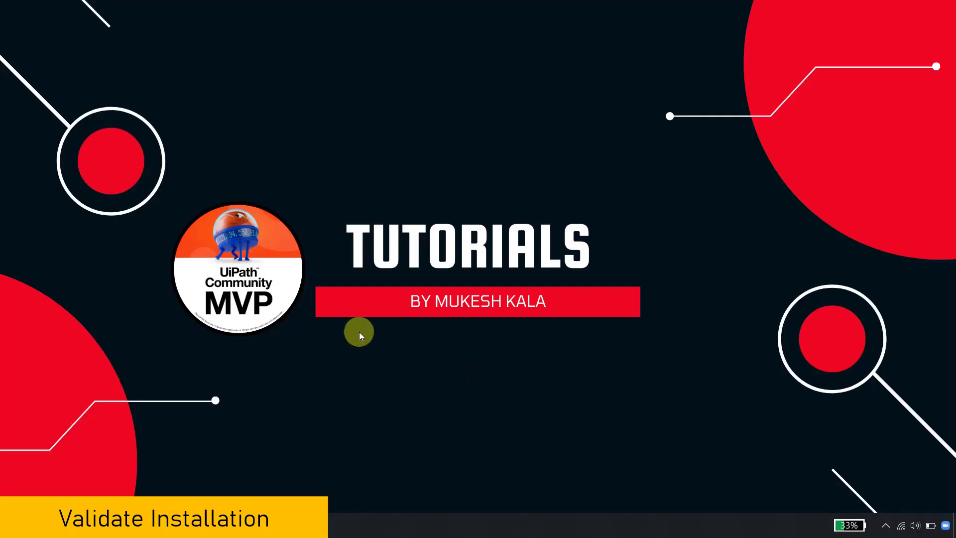
Search Windows for "ssms" and launch Microsoft SQL Server Management Studio 18
left_click(14, 527)
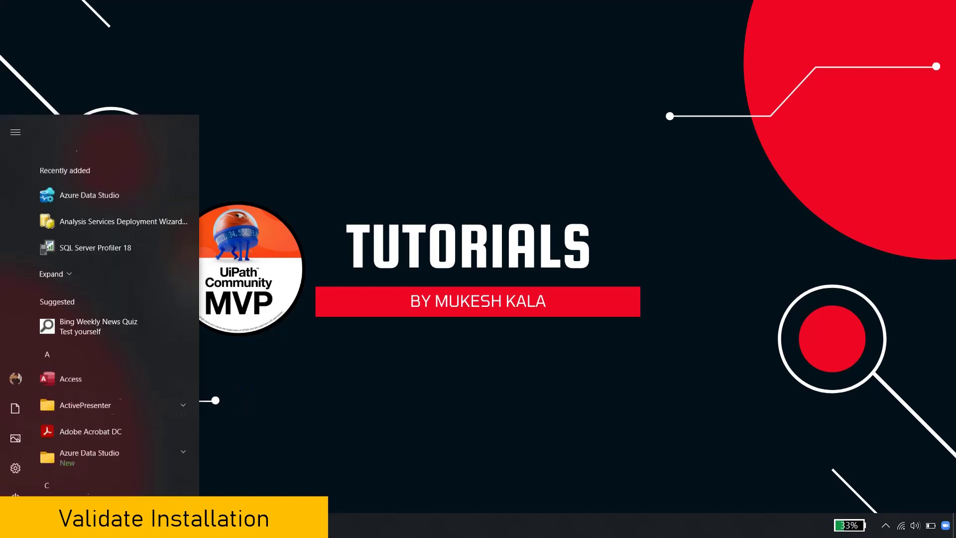
type("ss")
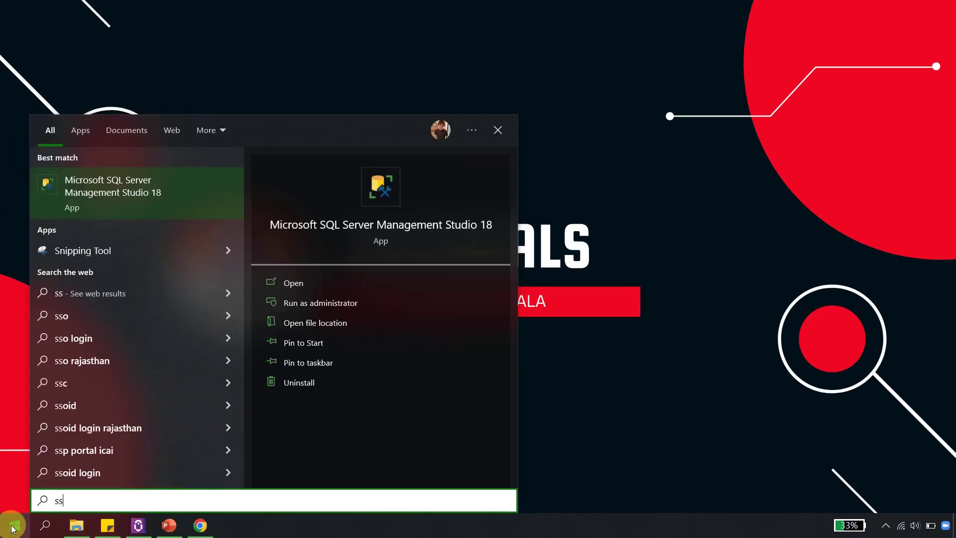
type("ms")
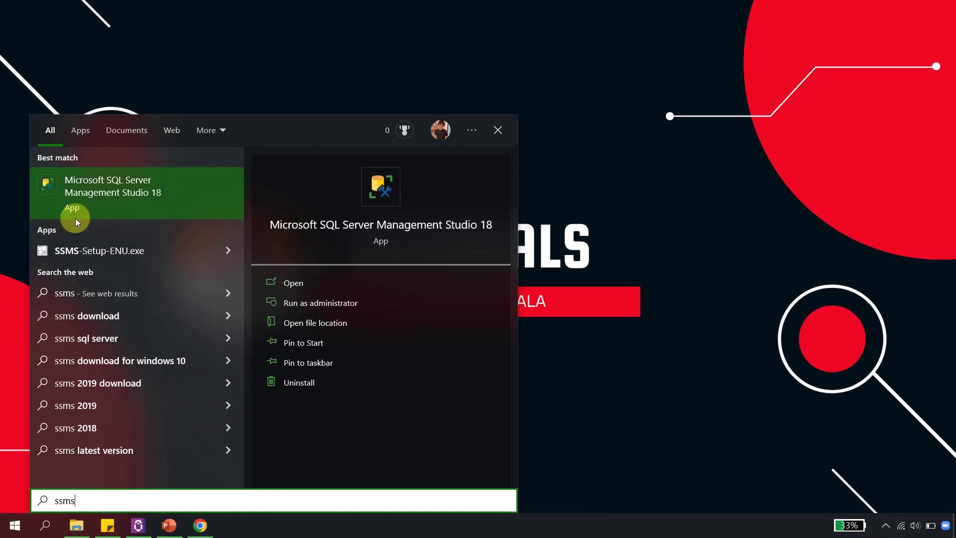
left_click(102, 188)
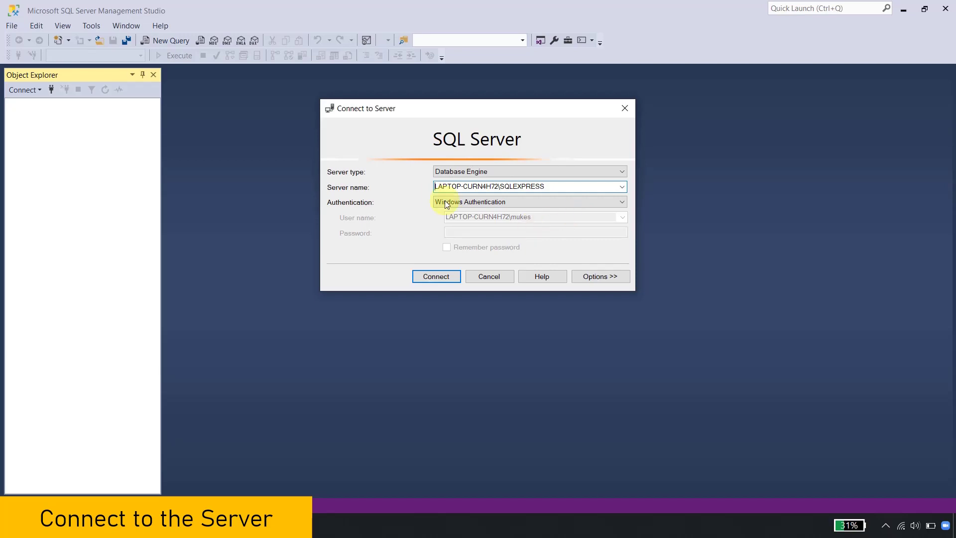
Keep Windows Authentication and set the server name by browsing the local Database Engine servers for LAPTOP-CURN4H72\SQLEXPRESS
left_click(488, 204)
left_click(473, 213)
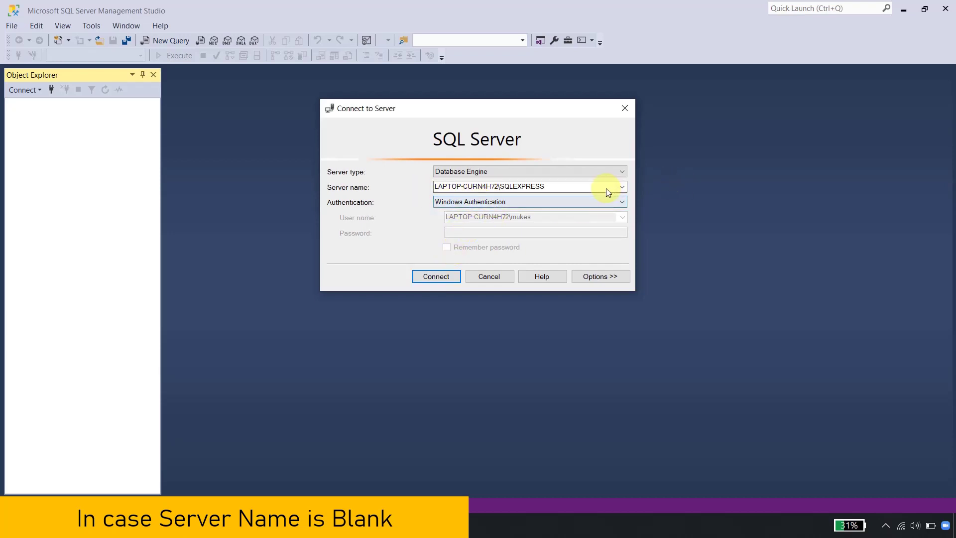
left_click(621, 188)
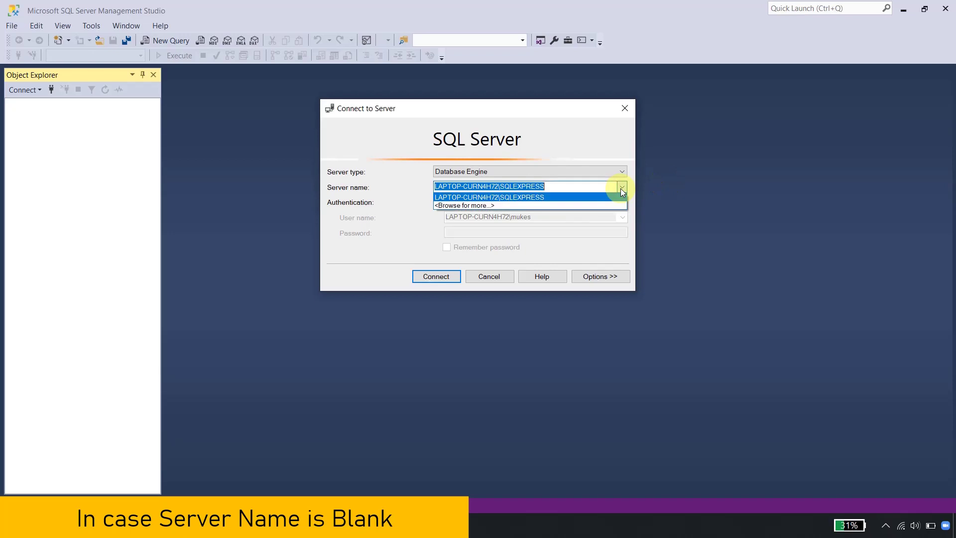
left_click(461, 205)
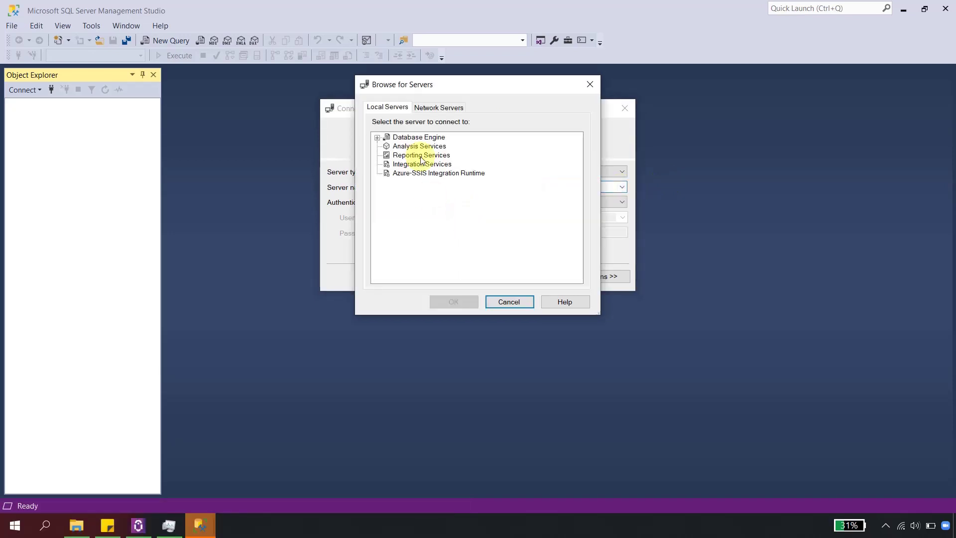
left_click(377, 136)
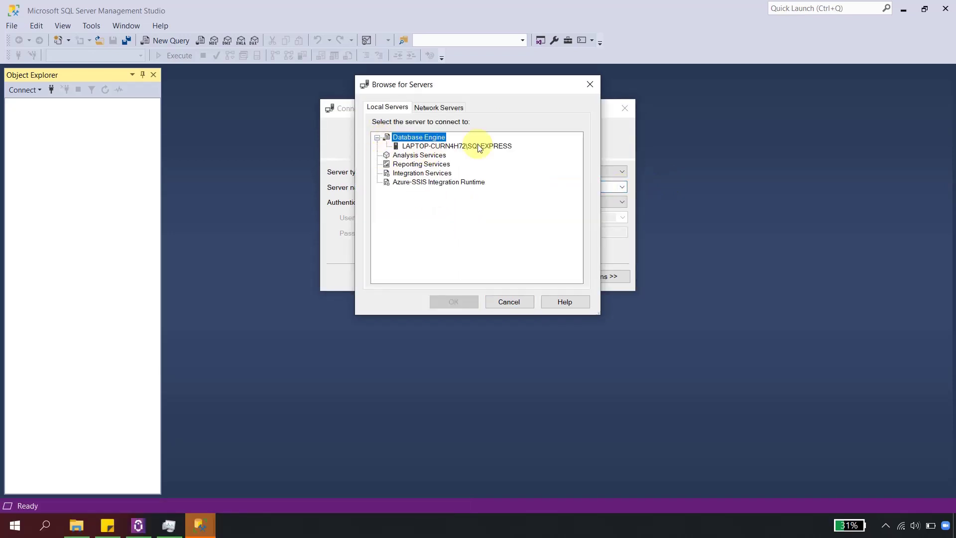
left_click(460, 146)
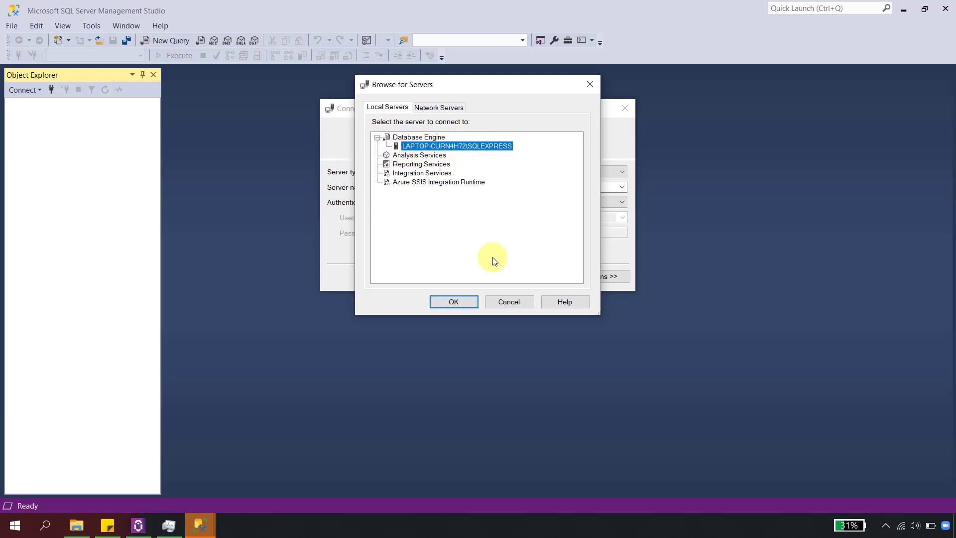
left_click(464, 302)
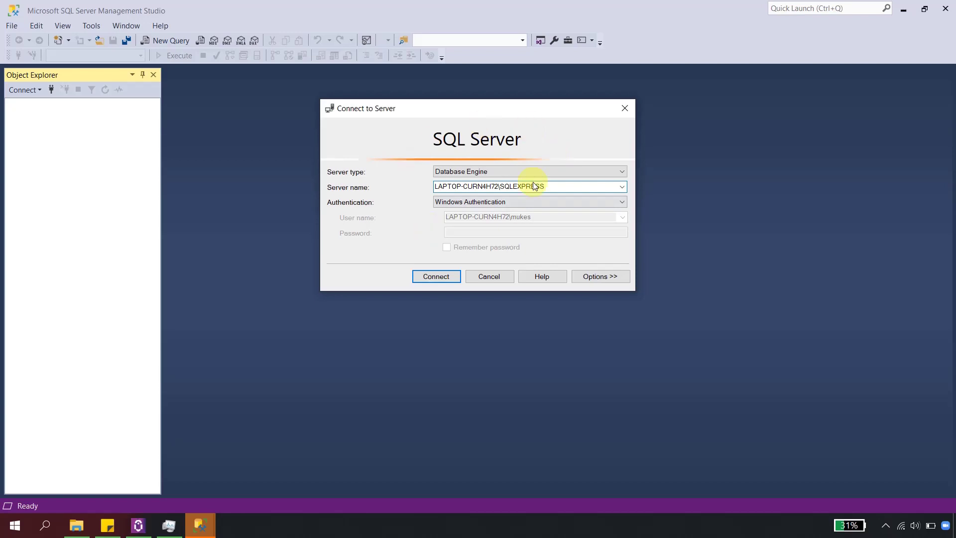
Connect to the SQLEXPRESS server using Windows Authentication and expand its Databases folder
left_click(488, 204)
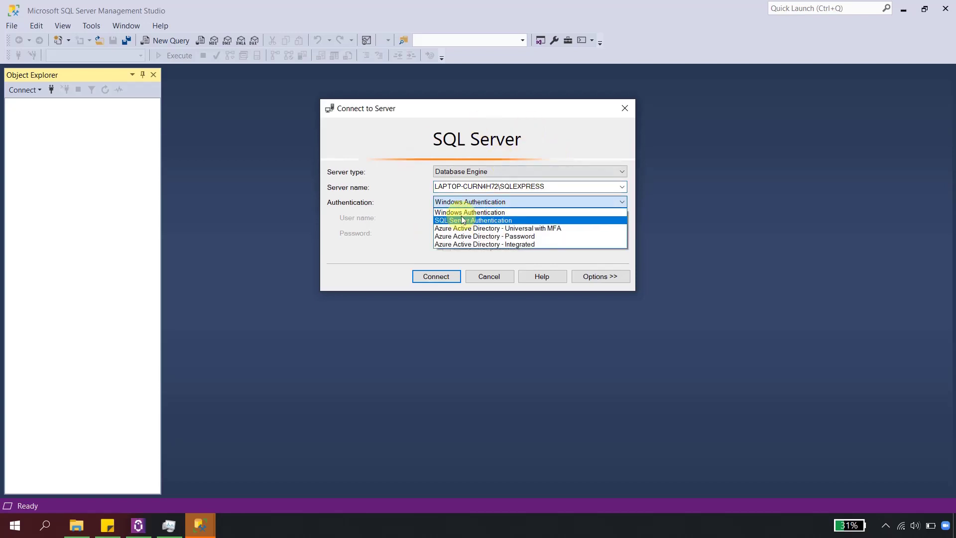
left_click(503, 209)
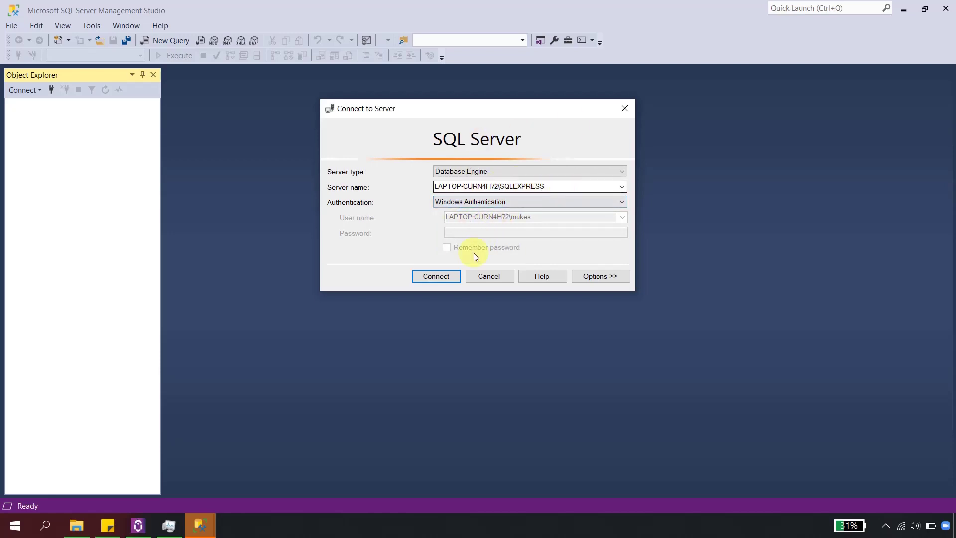
left_click(442, 279)
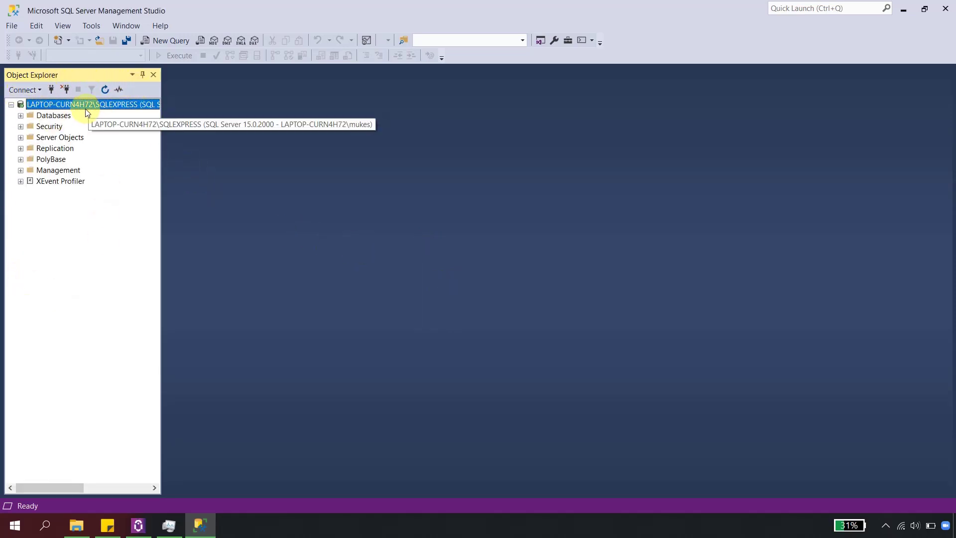
left_click(22, 117)
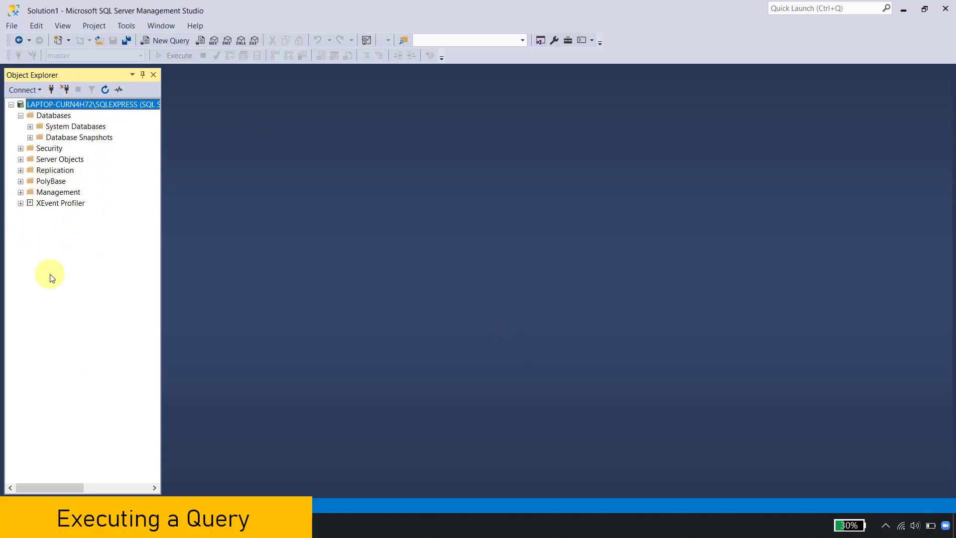
Create a new query containing "Select 100+200" and execute it on the master database
left_click(160, 42)
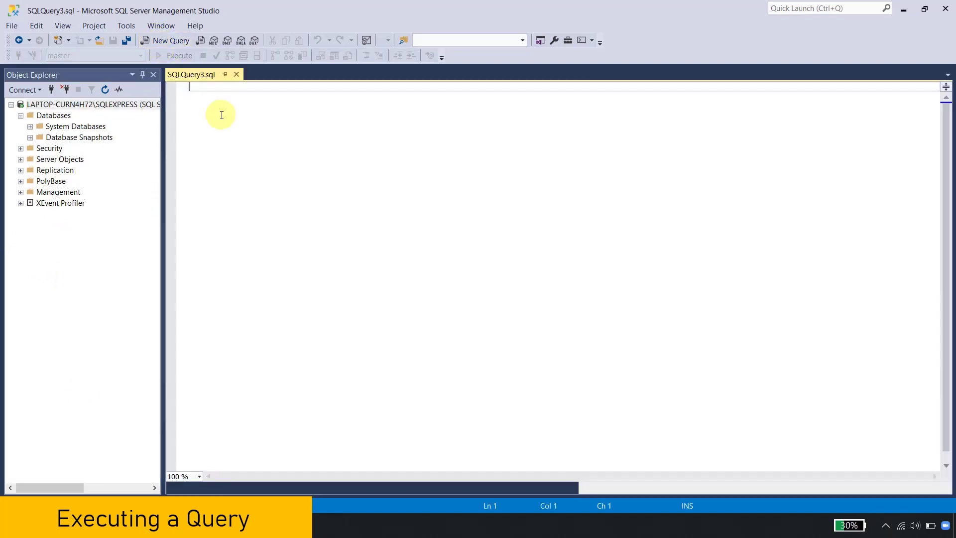
type("Sele")
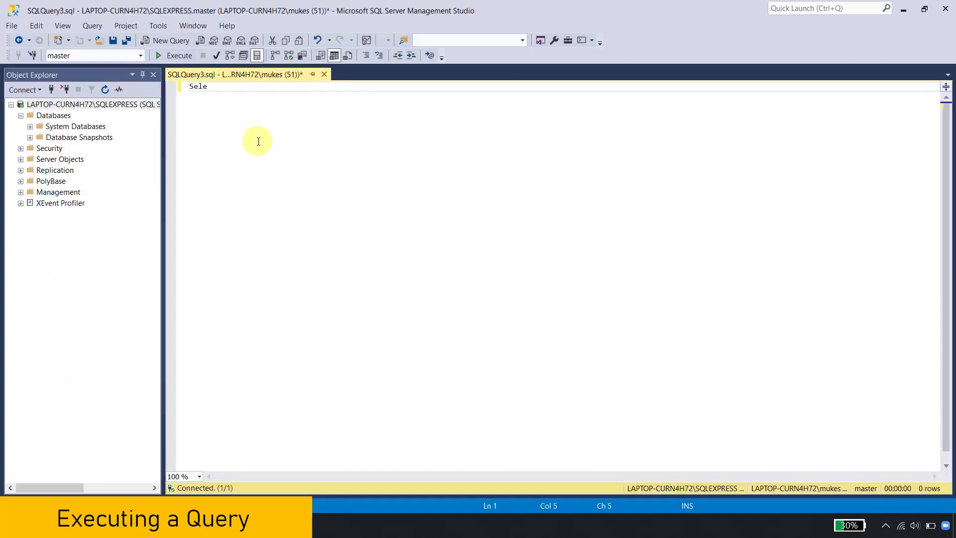
type("ct 100+200")
left_click(172, 55)
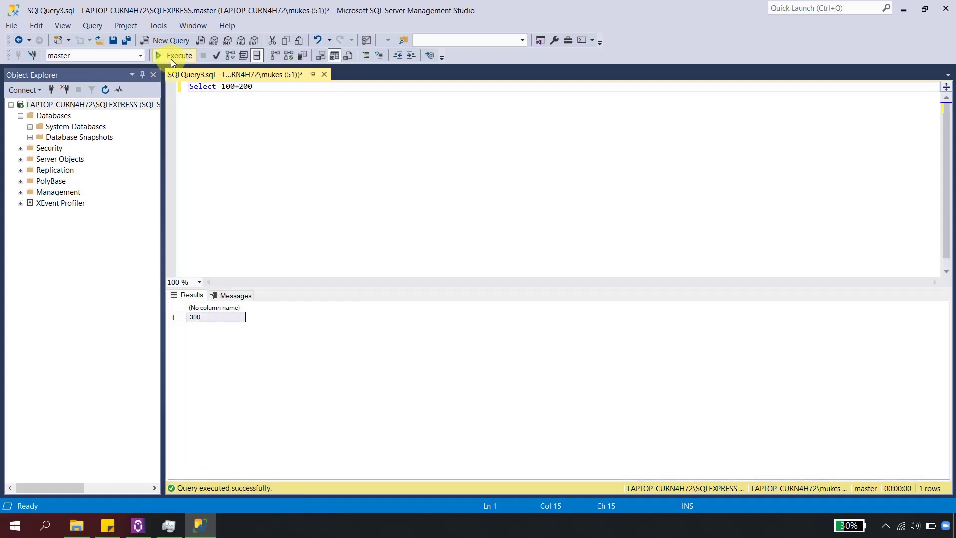